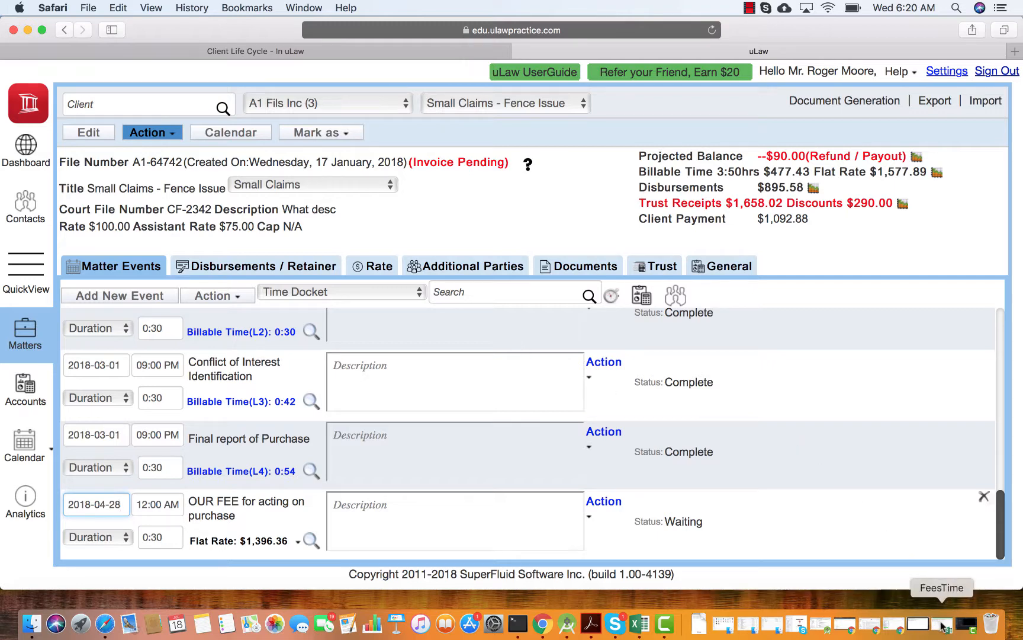
Open the current matter's import dialog and review the available import types
left_click(985, 100)
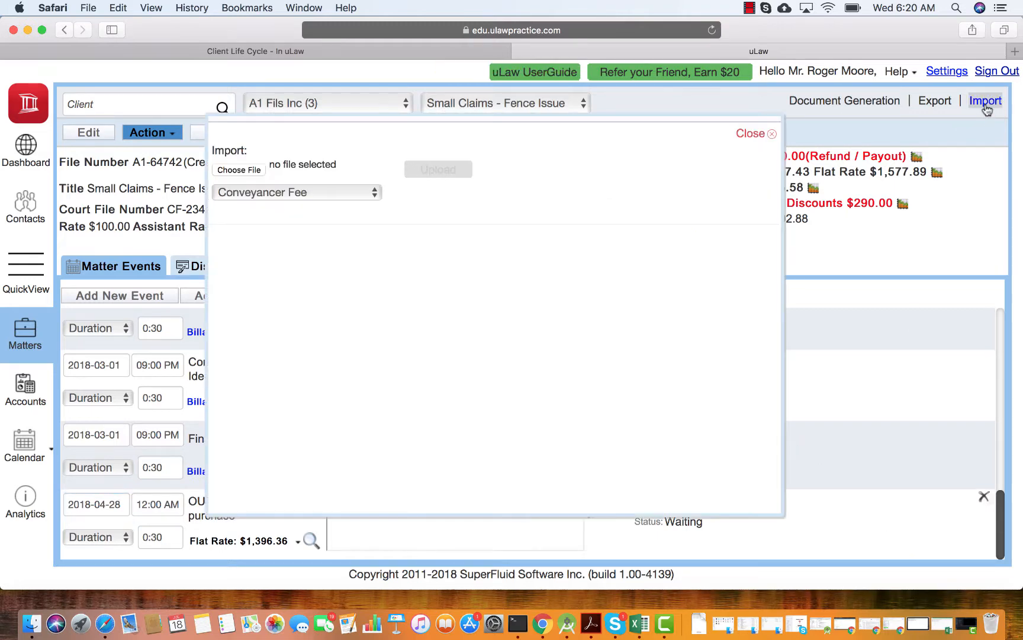
left_click(343, 193)
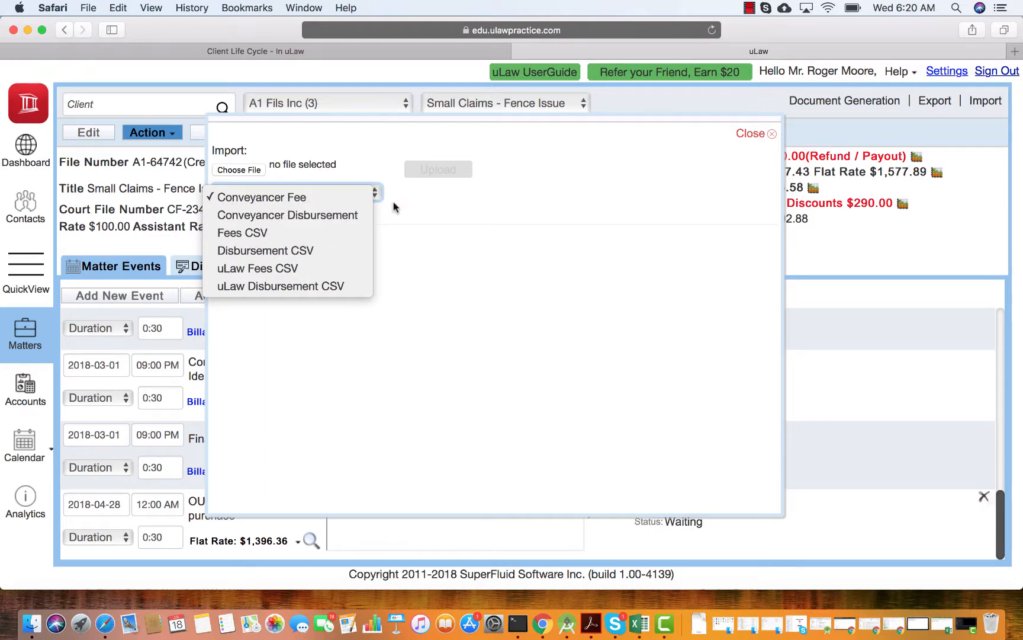
left_click(474, 220)
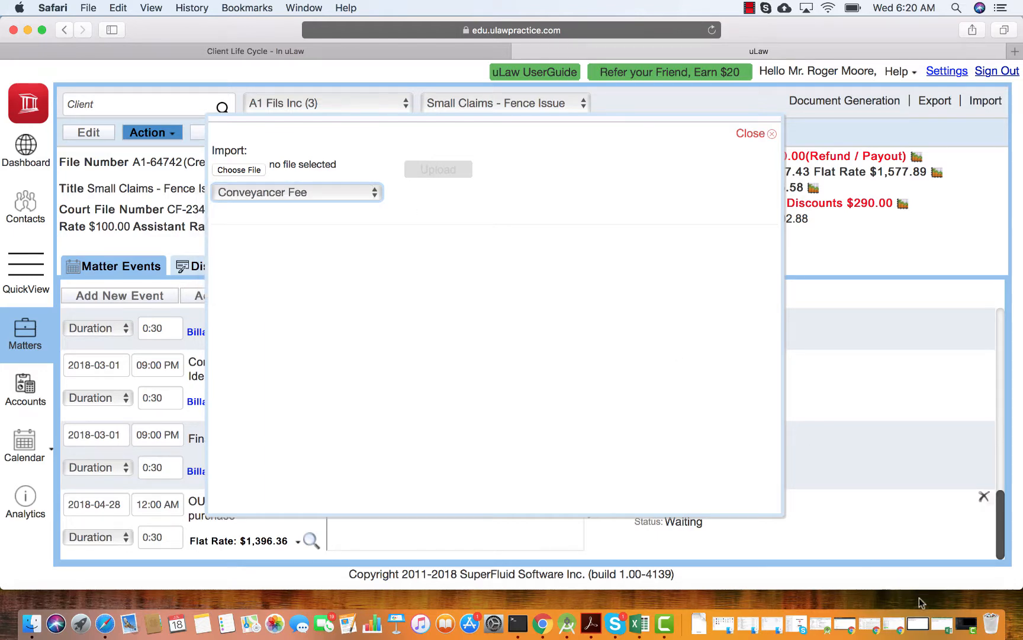
Switch to Excel to examine the FeesTime sheet's column layout, and return to Safari to close the import dialog
left_click(941, 622)
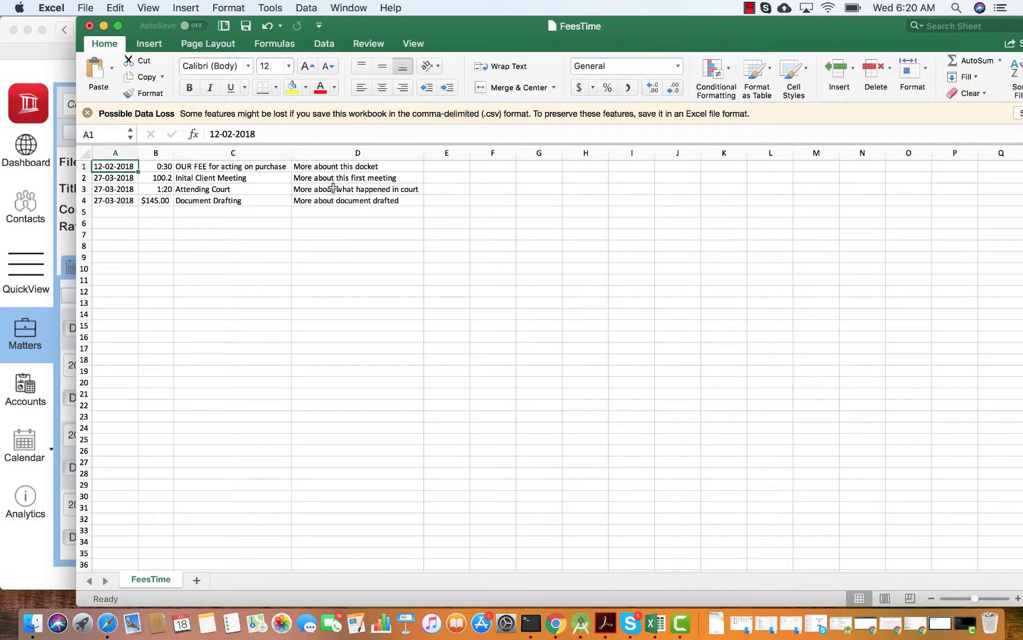
left_click(24, 73)
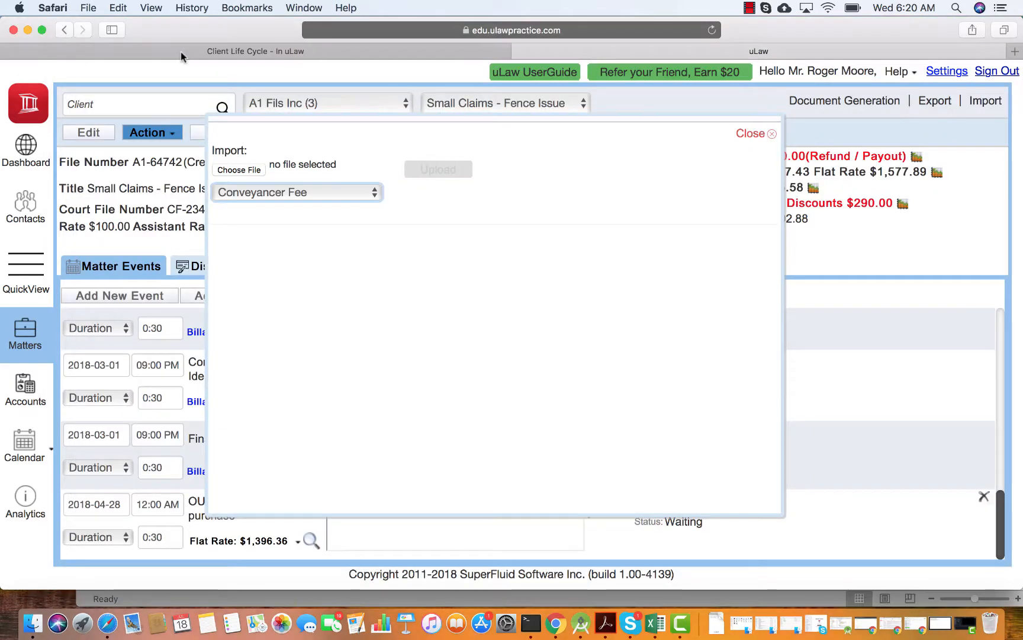
left_click(756, 141)
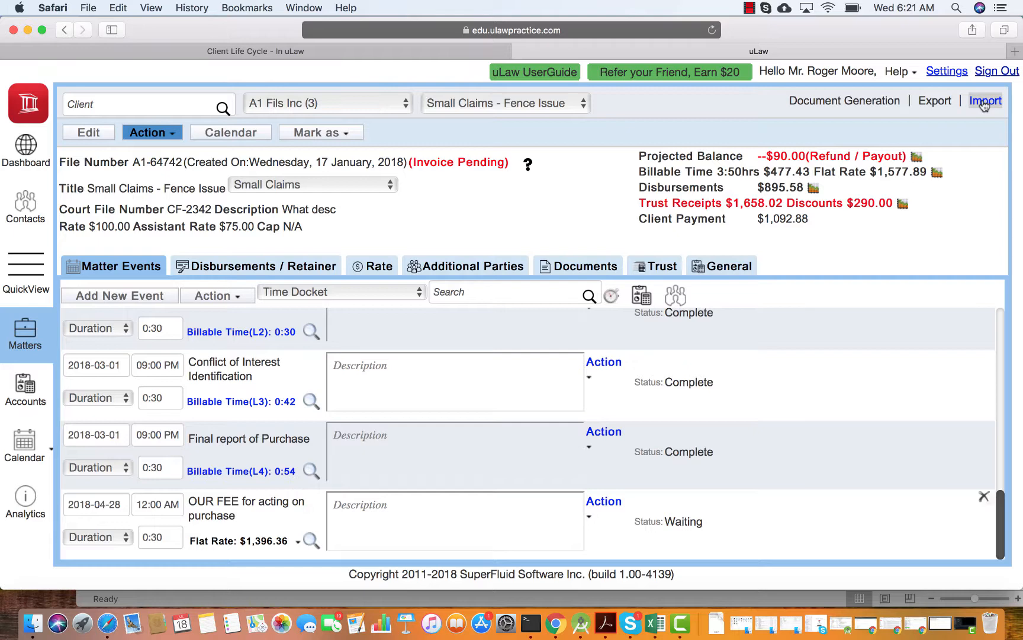
Open the matters of the sixth client in the contacts list
left_click(28, 213)
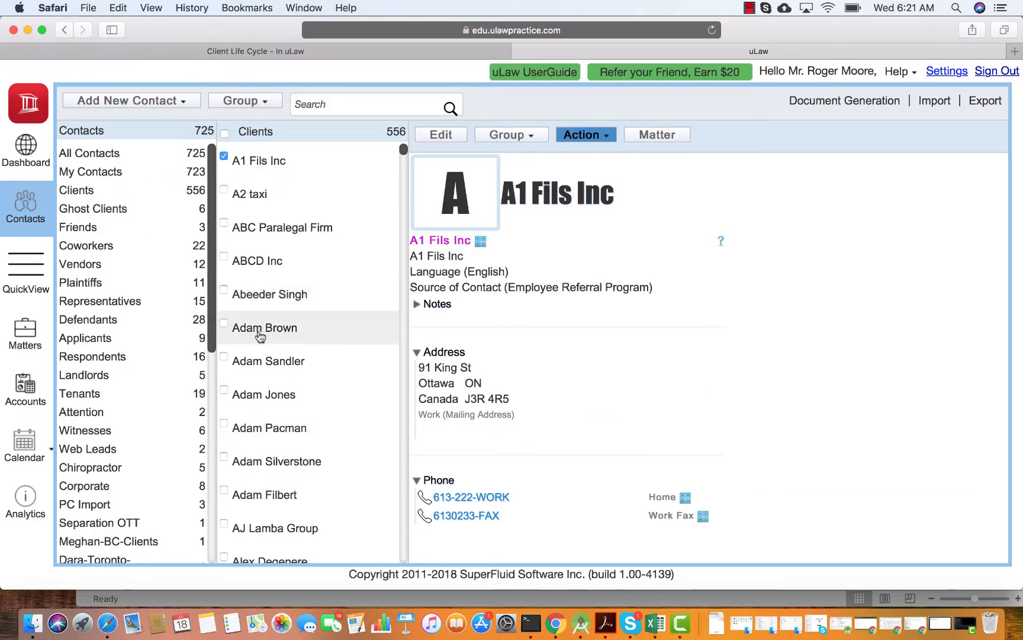
left_click(261, 331)
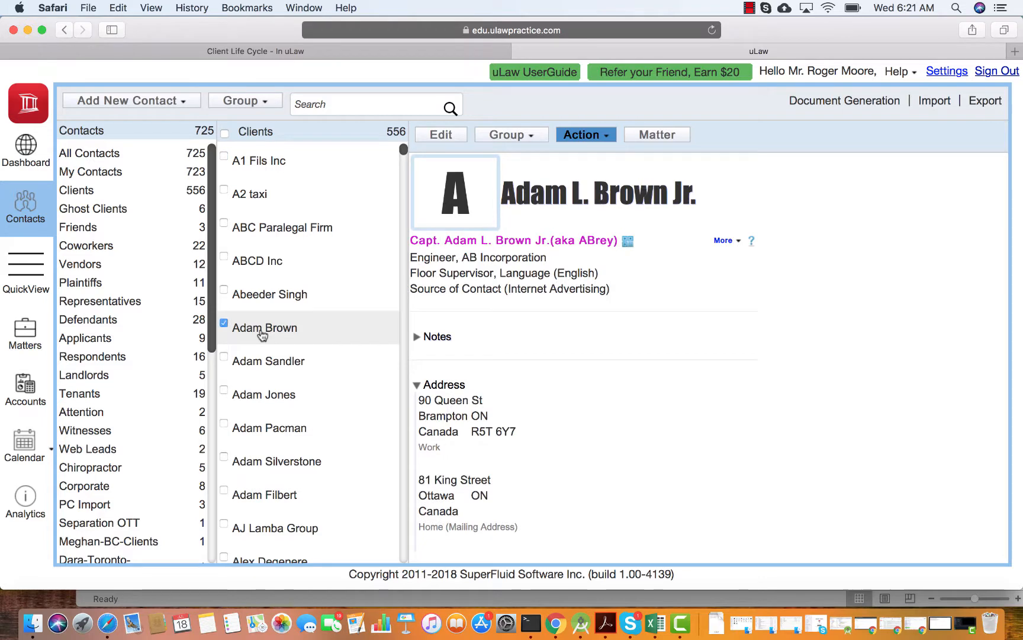
left_click(651, 138)
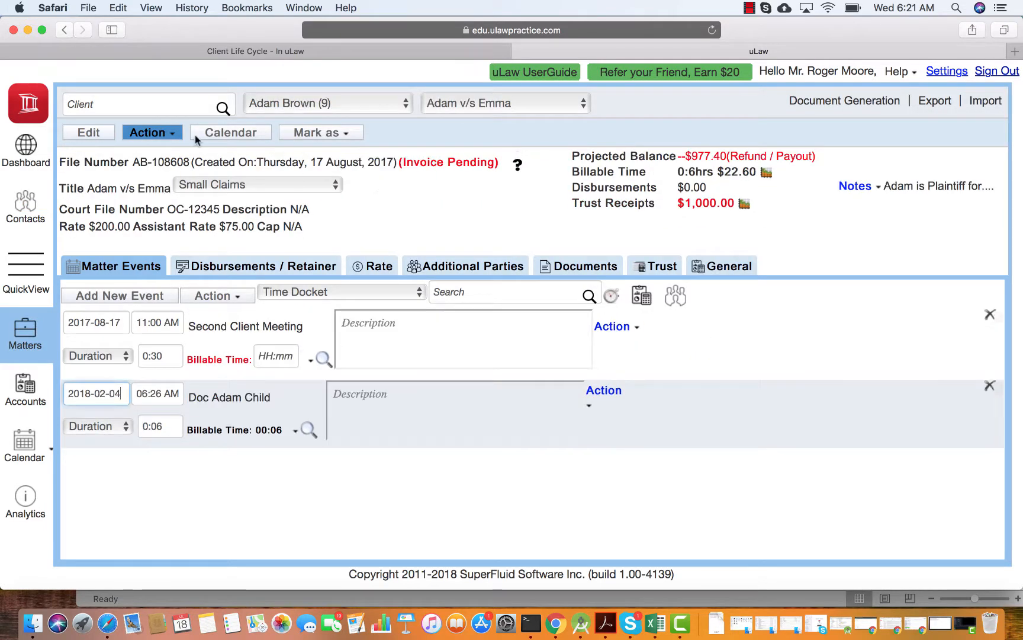
Create and save a new matter titled "Truing Importing" for this client
left_click(153, 134)
scroll(158, 133, "down", 2)
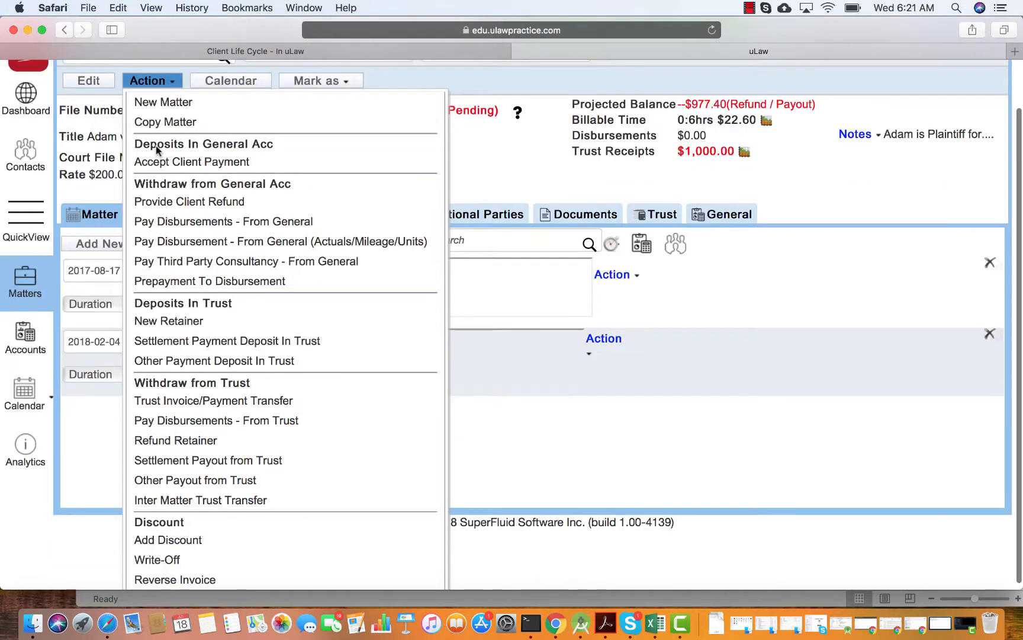
left_click(170, 110)
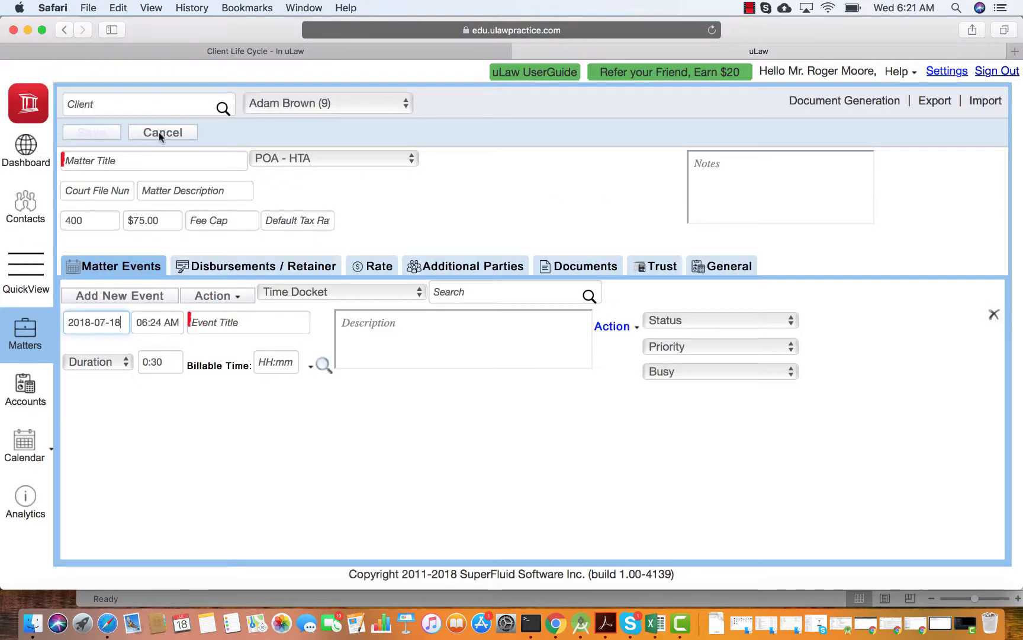
left_click(127, 161)
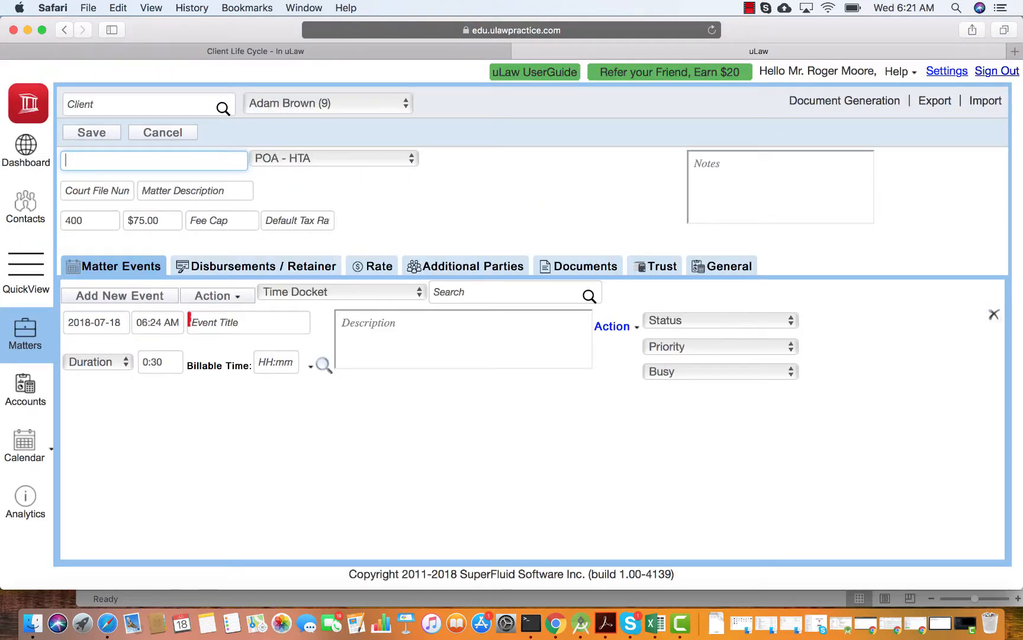
type("Truing Importing")
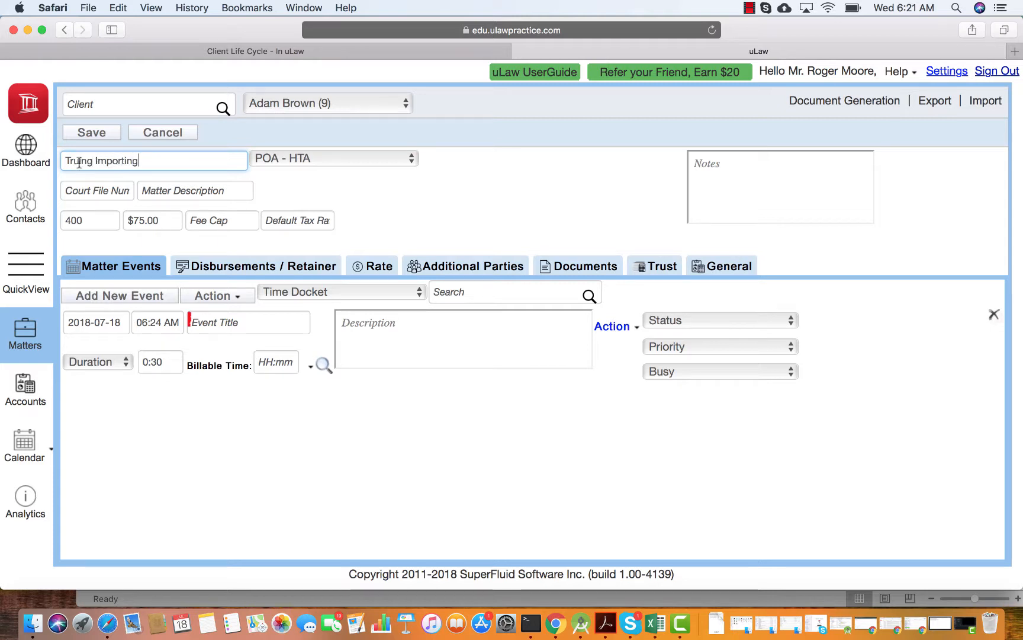
left_click(91, 132)
Set up a Fees CSV import for the new matter using FeesTime.csv from Downloads
left_click(985, 100)
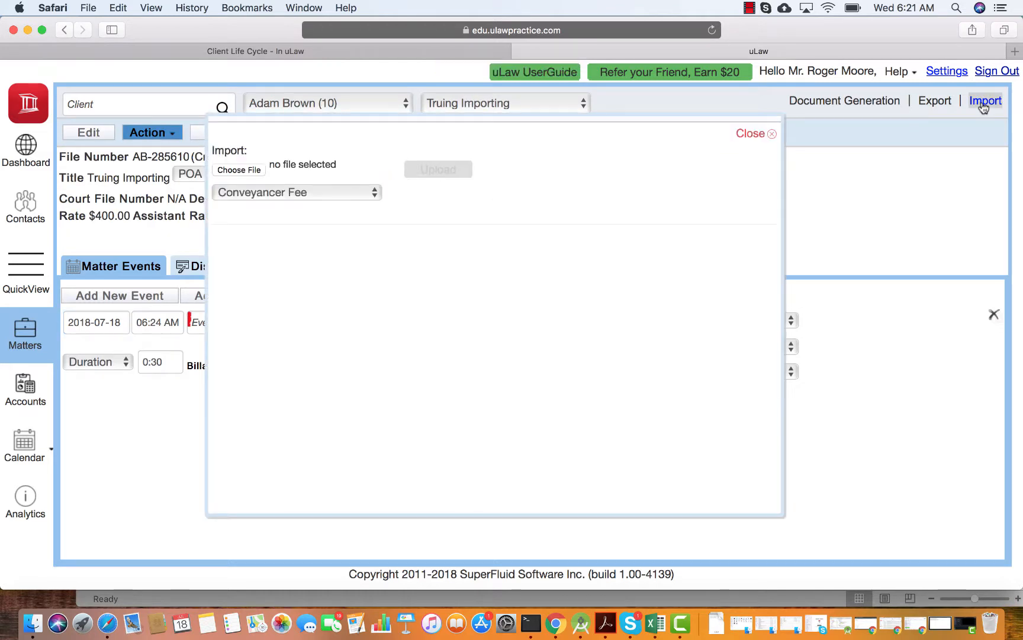
left_click(324, 196)
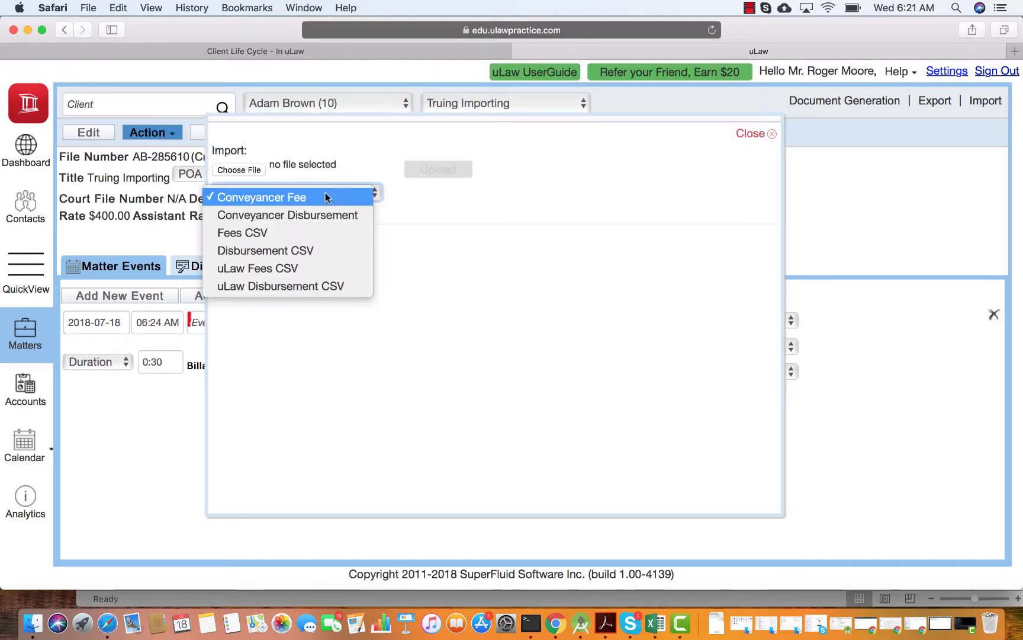
left_click(286, 232)
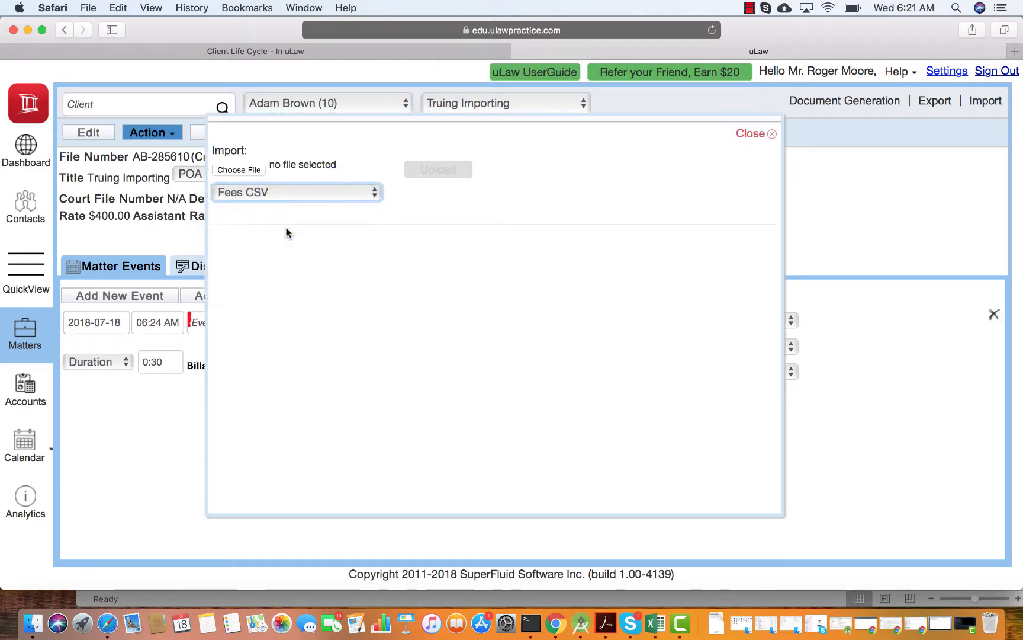
left_click(245, 170)
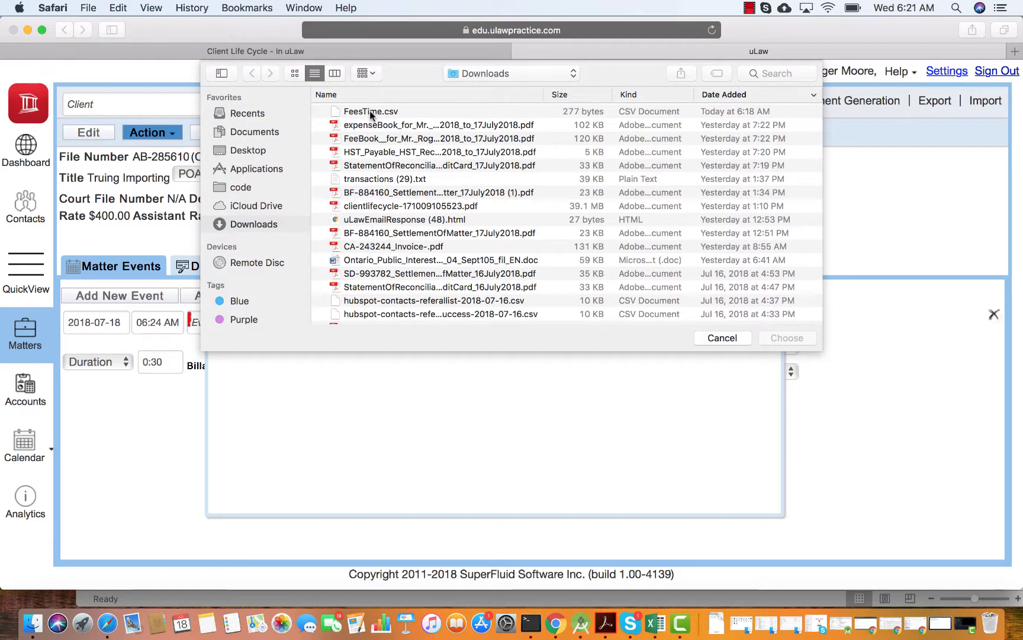
double_click(363, 112)
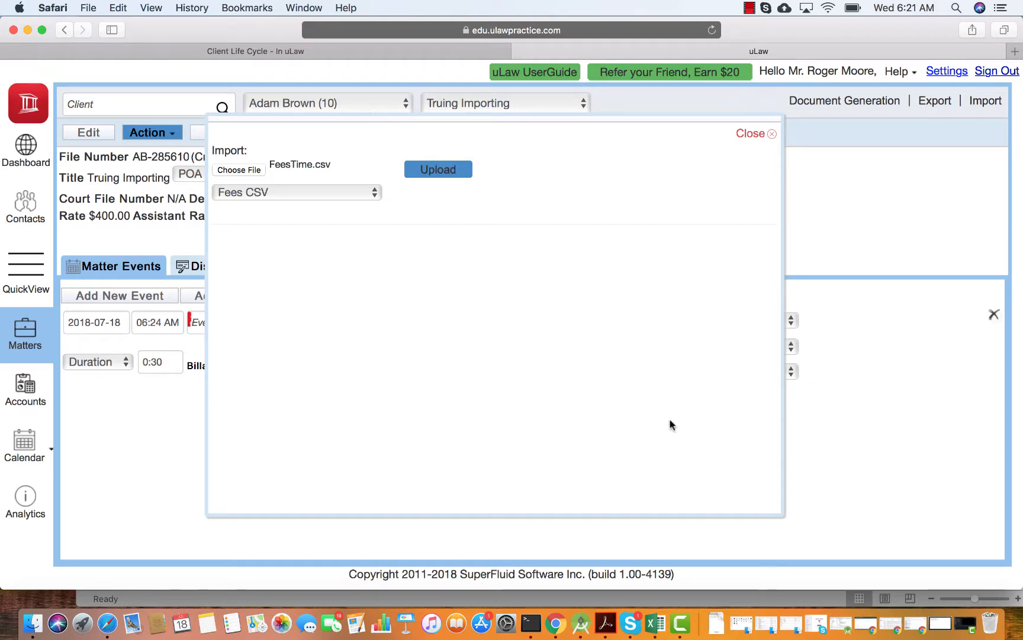
Check the FeesTime sheet in Excel, and upload the selected file in Safari
left_click(820, 602)
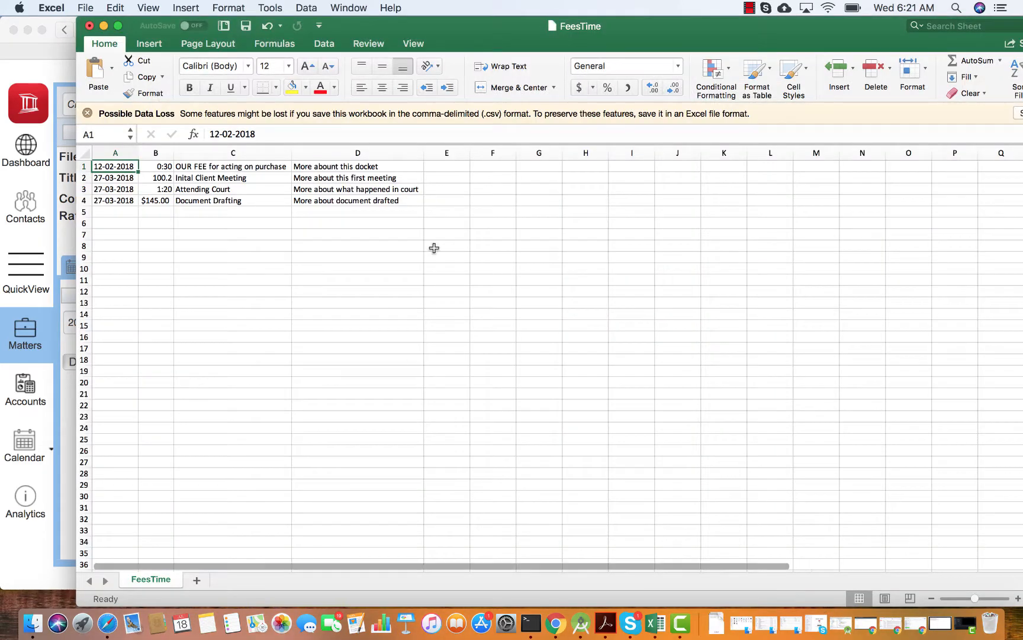
left_click(103, 26)
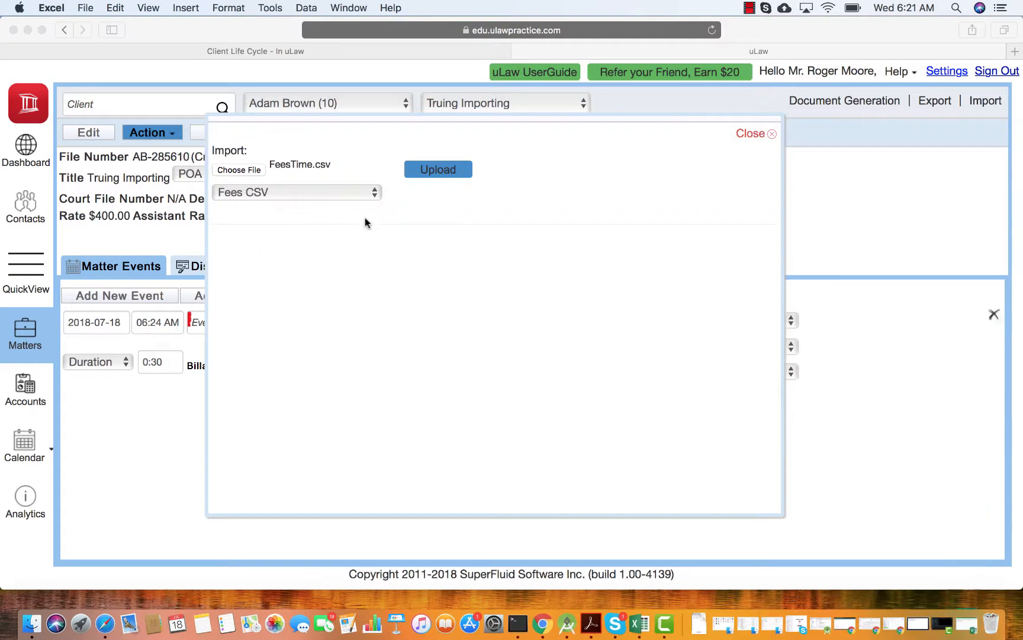
left_click(452, 171)
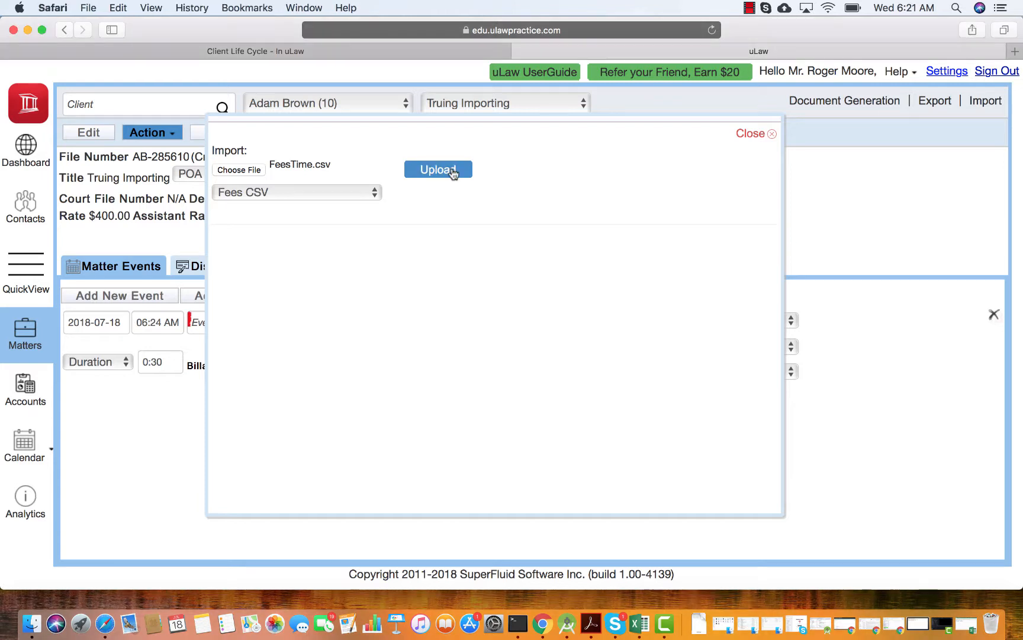
left_click(453, 171)
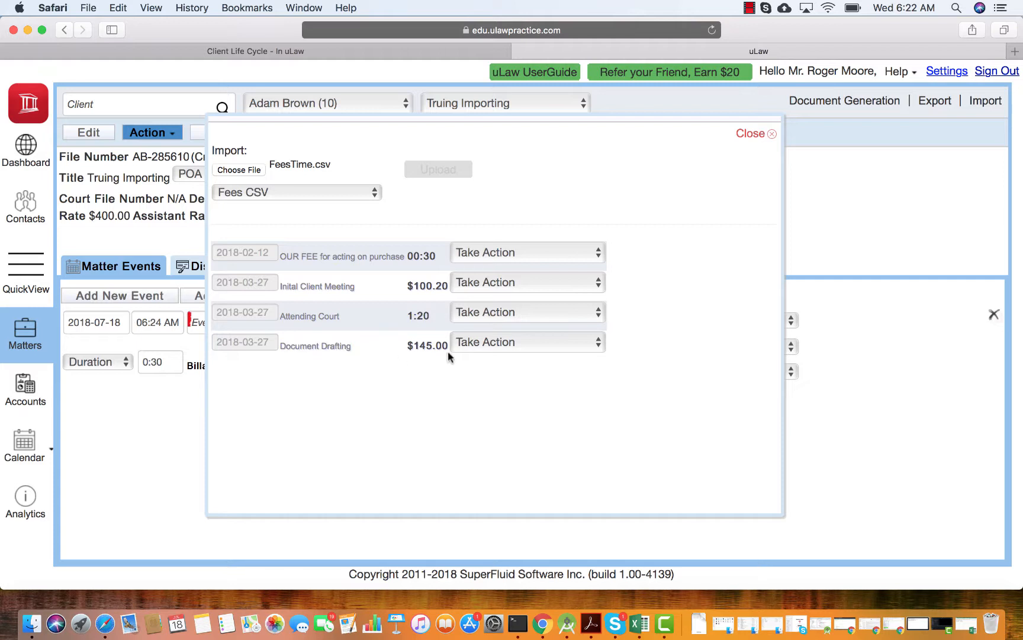
Add all four uploaded fee entries to the matter as new events and close the import dialog
left_click(502, 249)
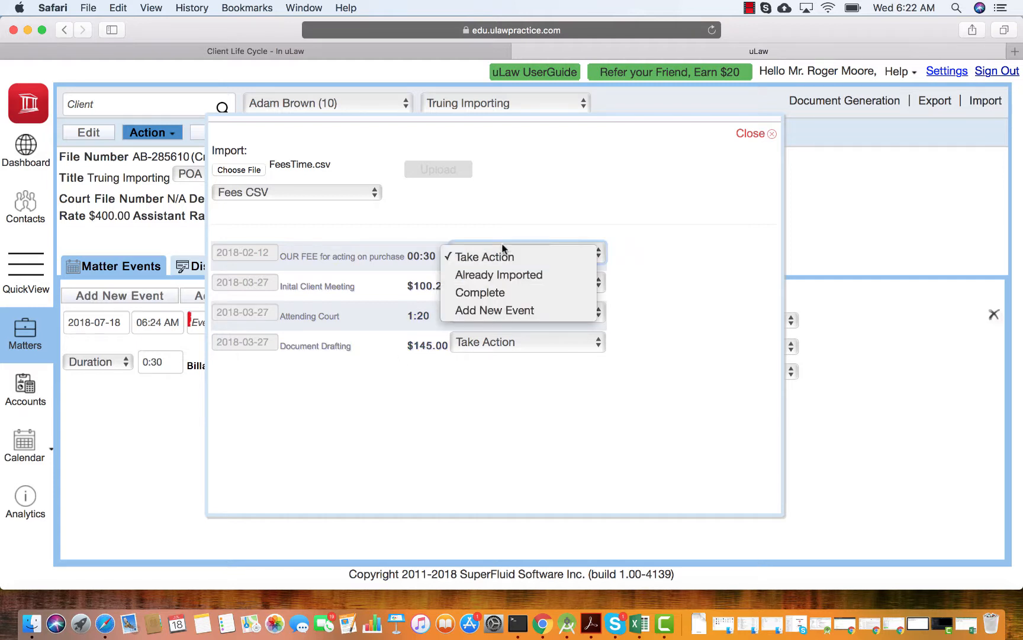
left_click(507, 311)
left_click(498, 282)
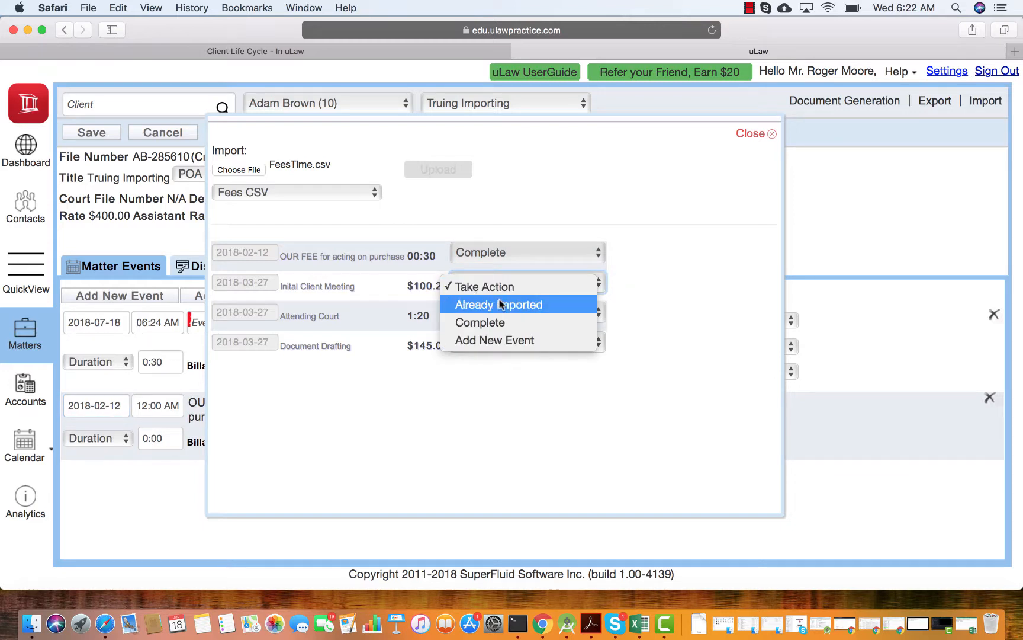
left_click(500, 340)
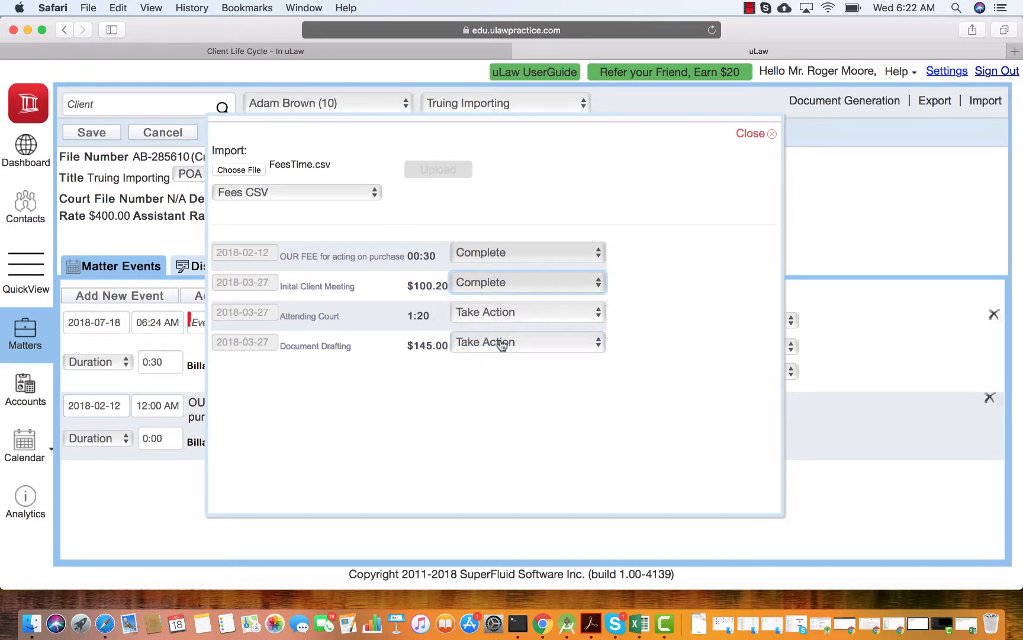
left_click(501, 312)
left_click(498, 366)
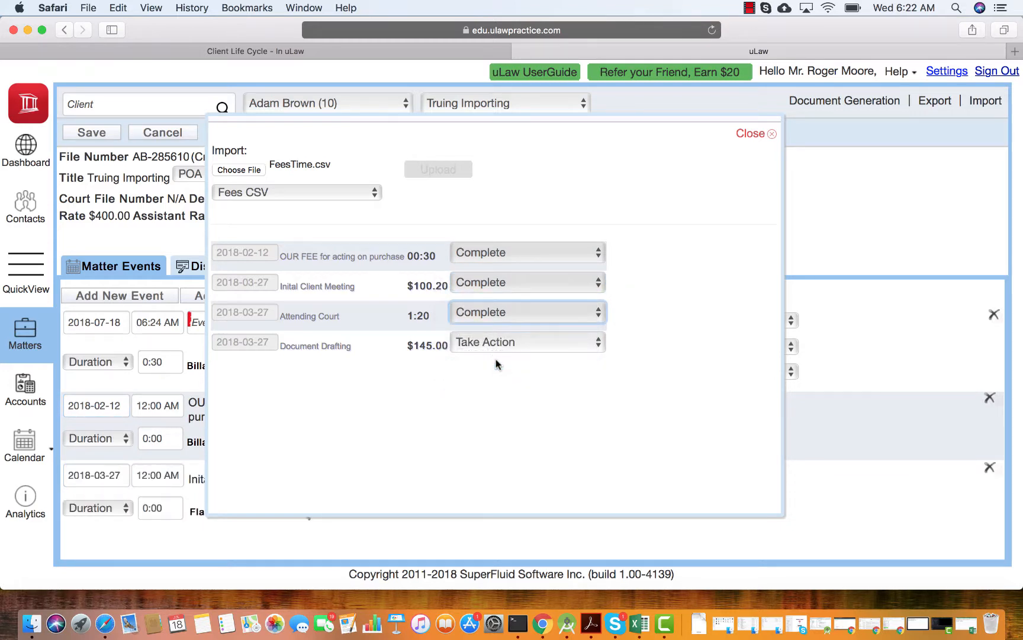
left_click(496, 345)
left_click(500, 400)
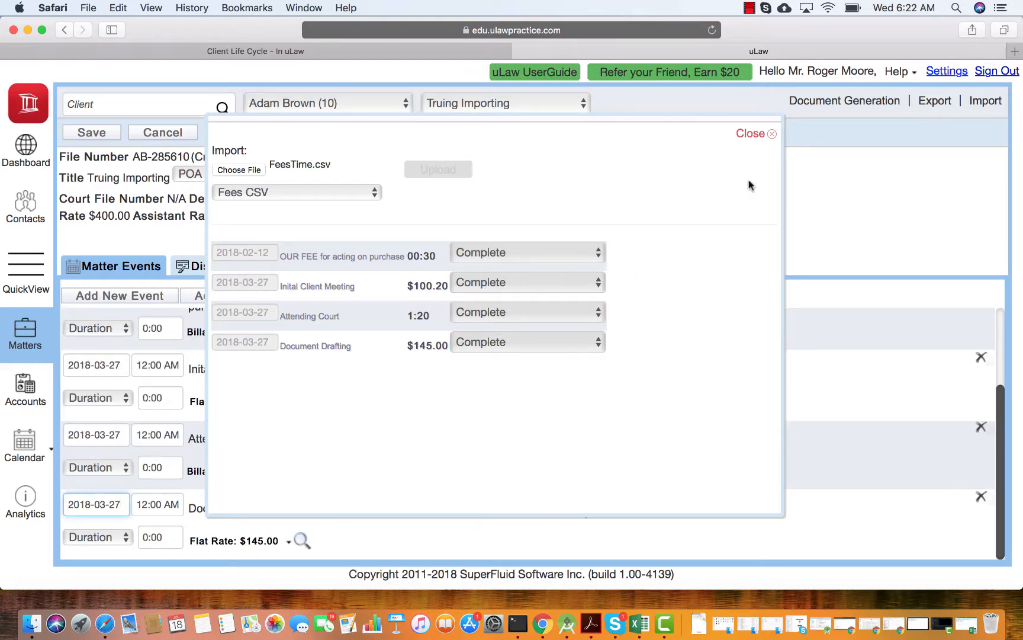
left_click(753, 136)
Delete the blank 2018-07-18 event from the matter, look over the imported events and save the matter
left_click(604, 370)
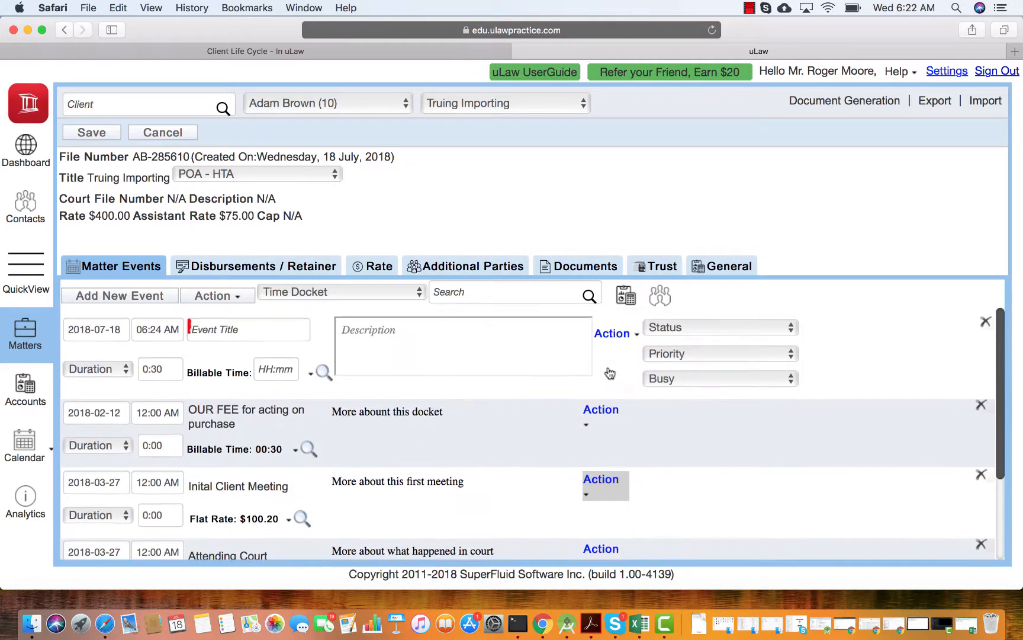
left_click(985, 318)
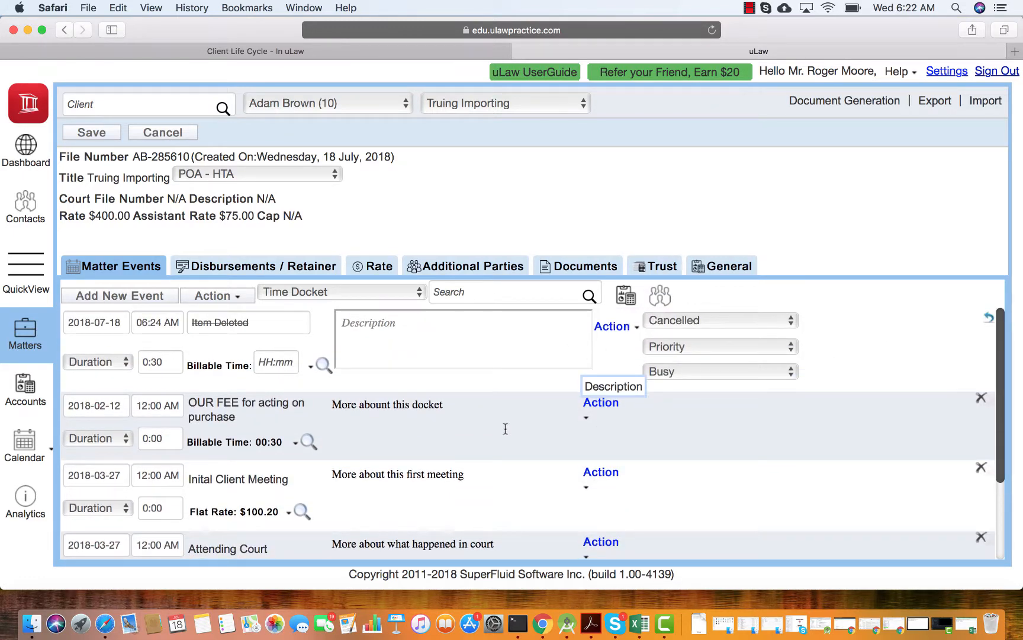
scroll(482, 427, "down", 5)
scroll(282, 373, "up", 3)
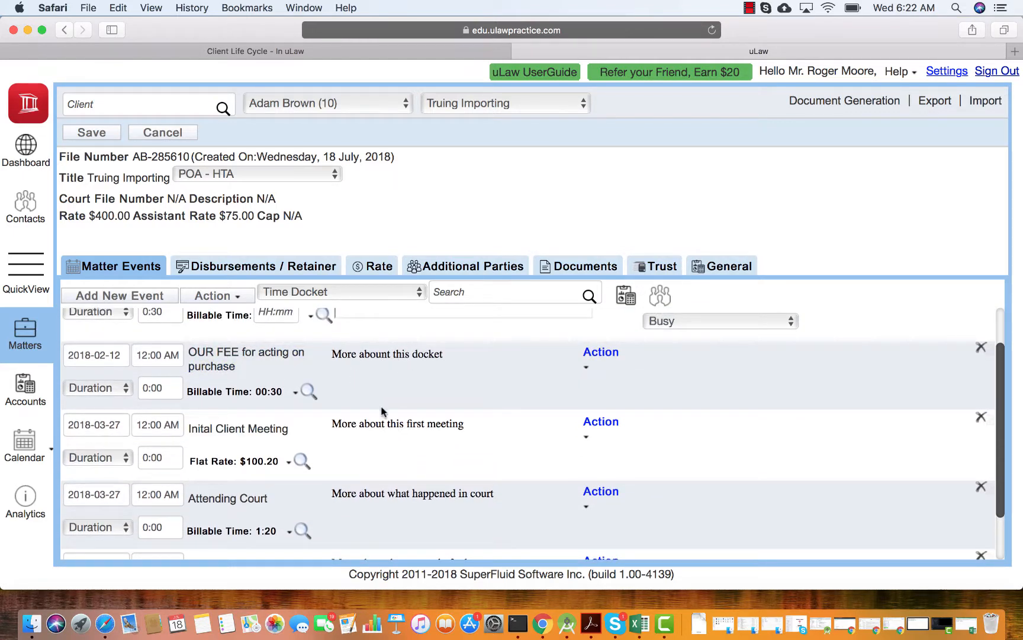
scroll(384, 415, "down", 3)
scroll(104, 352, "up", 2)
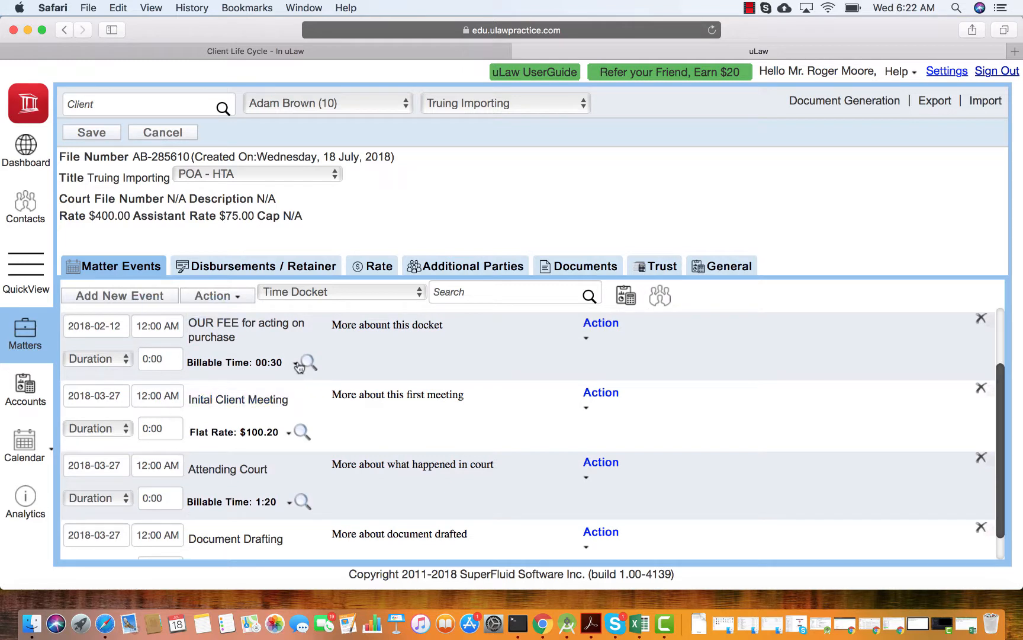
scroll(269, 503, "down", 2)
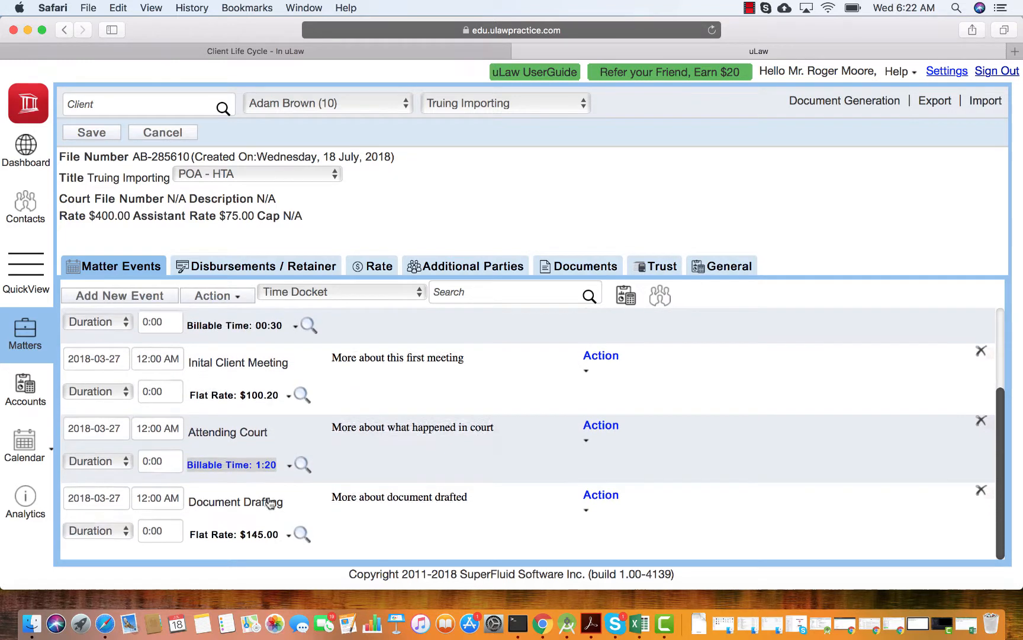
scroll(277, 420, "up", 7)
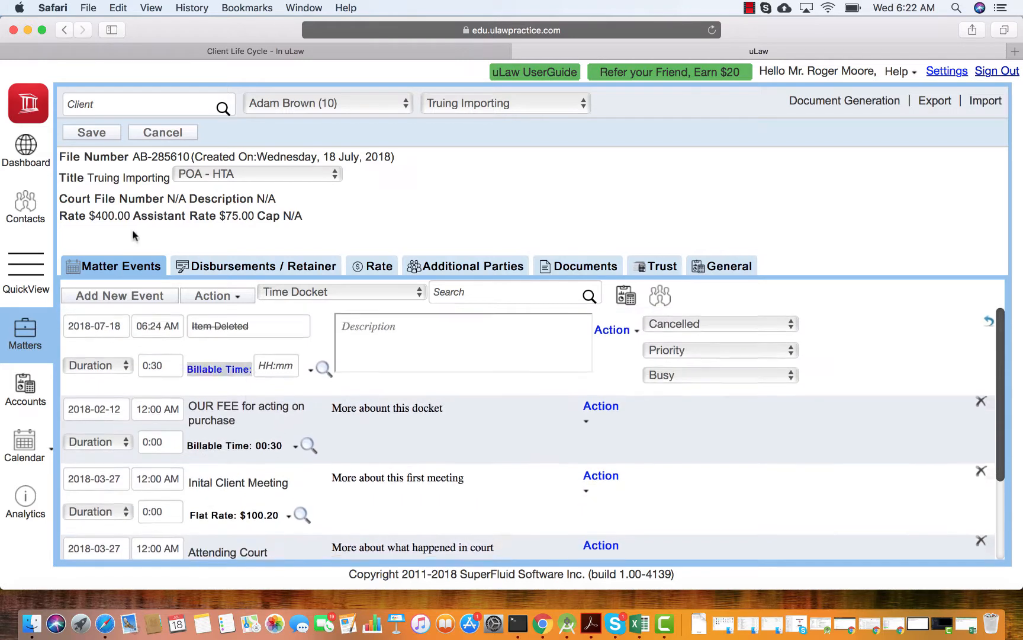
left_click(91, 132)
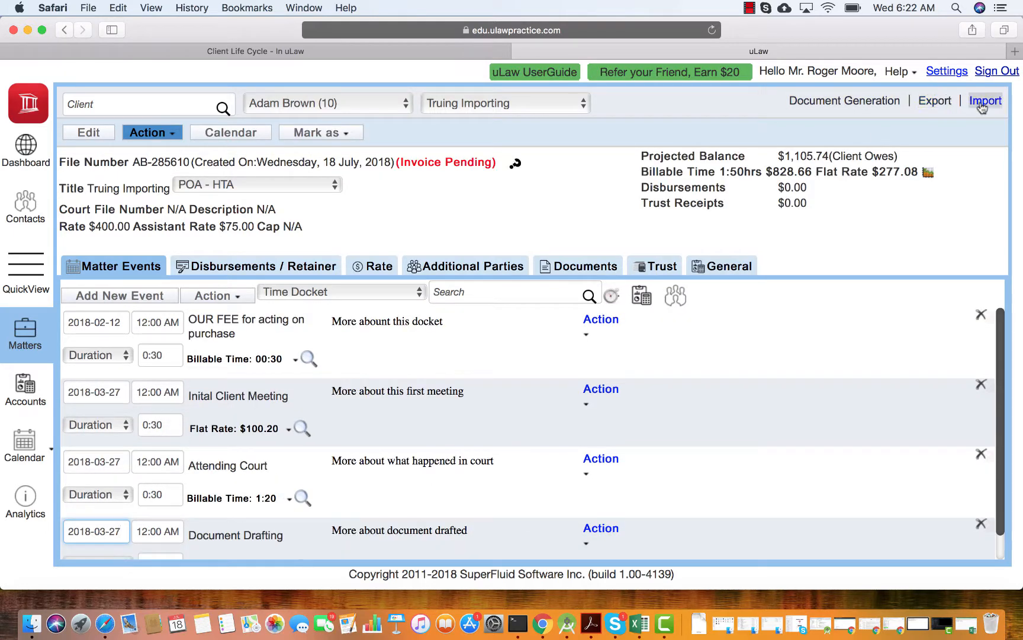
Review the FeesTime sheet in Excel again, and return to Safari to view the import types in the import dialog
left_click(968, 625)
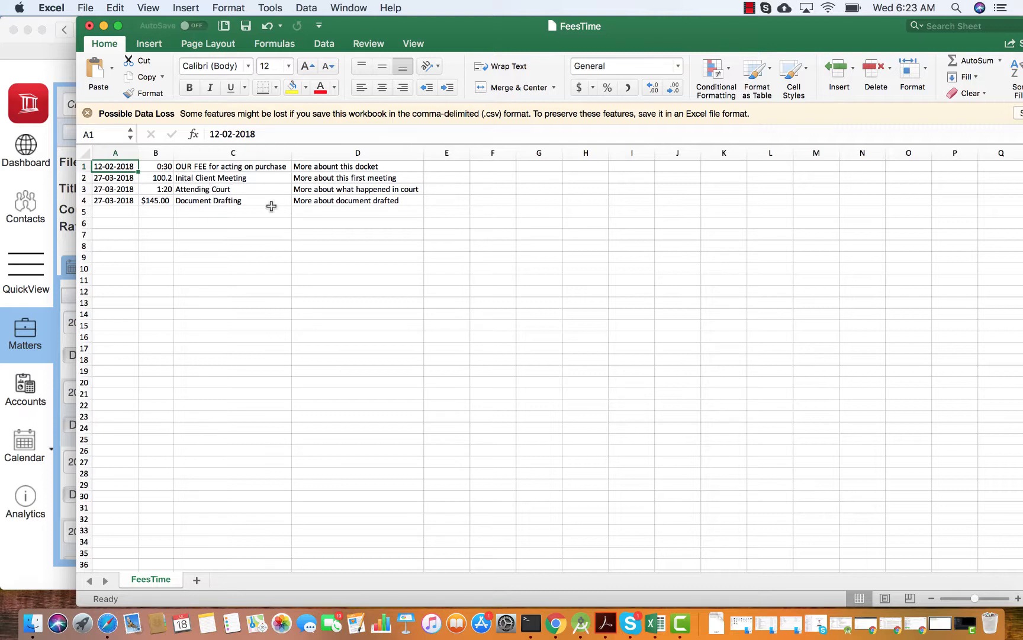
left_click(103, 26)
left_click(985, 101)
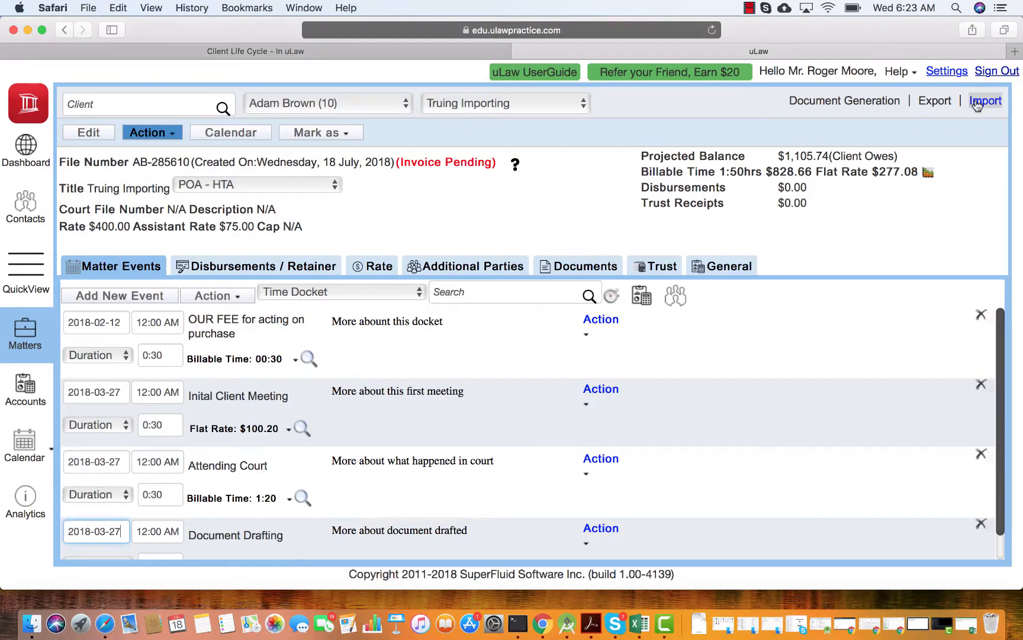
left_click(329, 194)
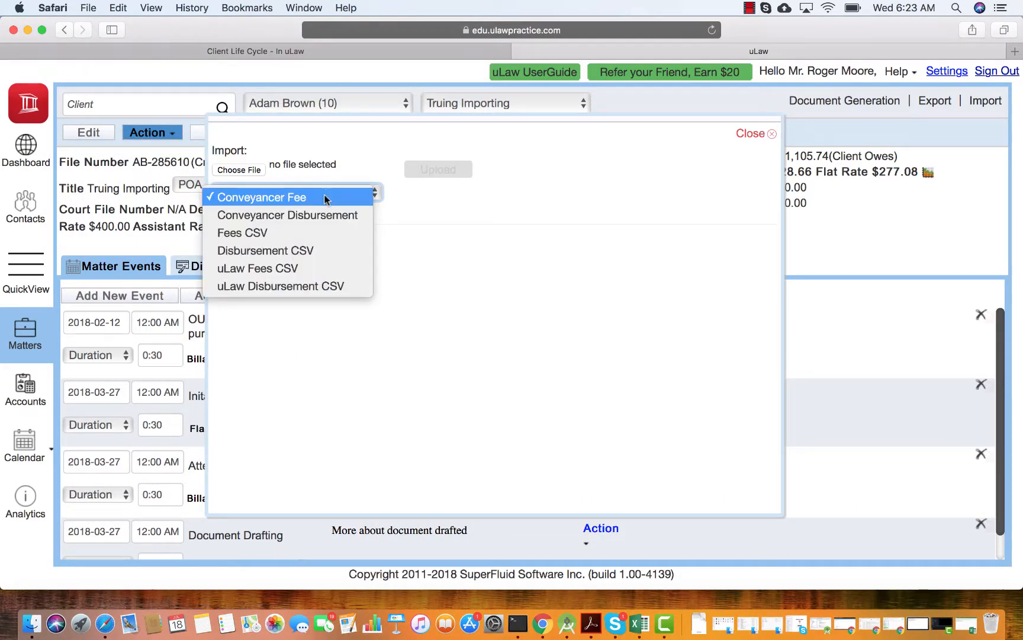